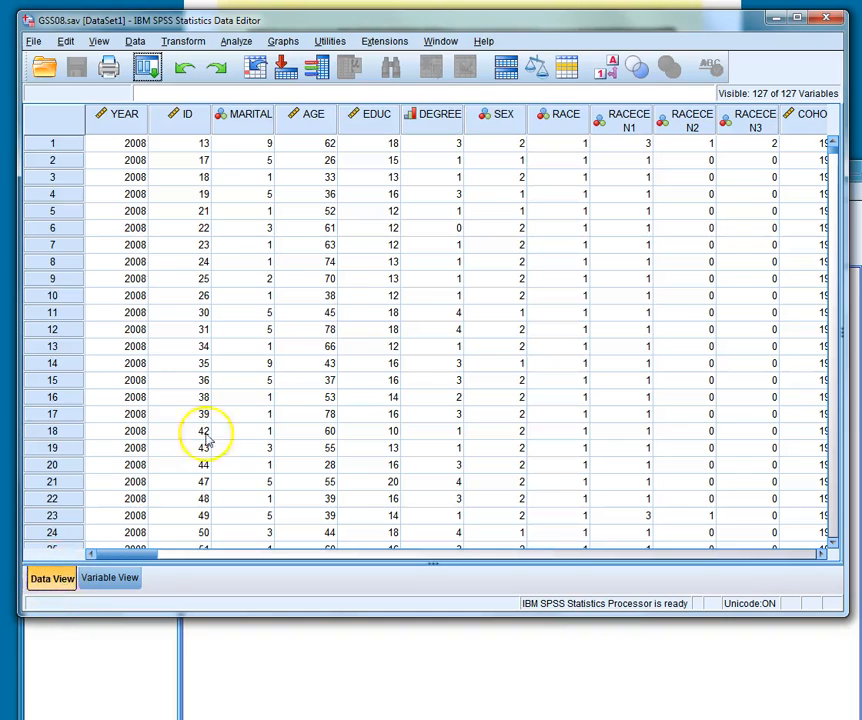
Show the variable definitions of the dataset and widen the Label column to fit the full variable descriptions
click(331, 162)
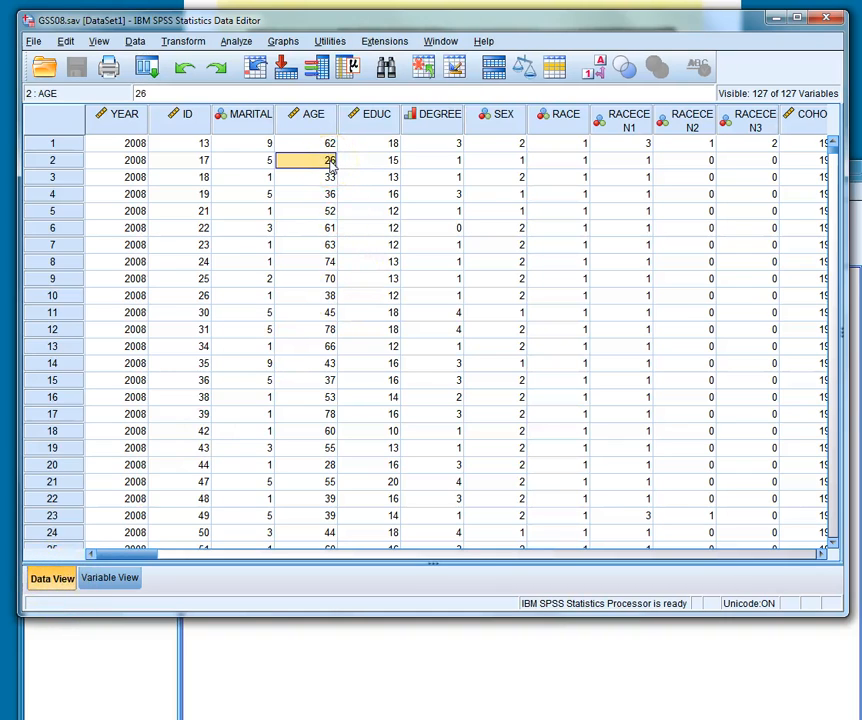
click(268, 162)
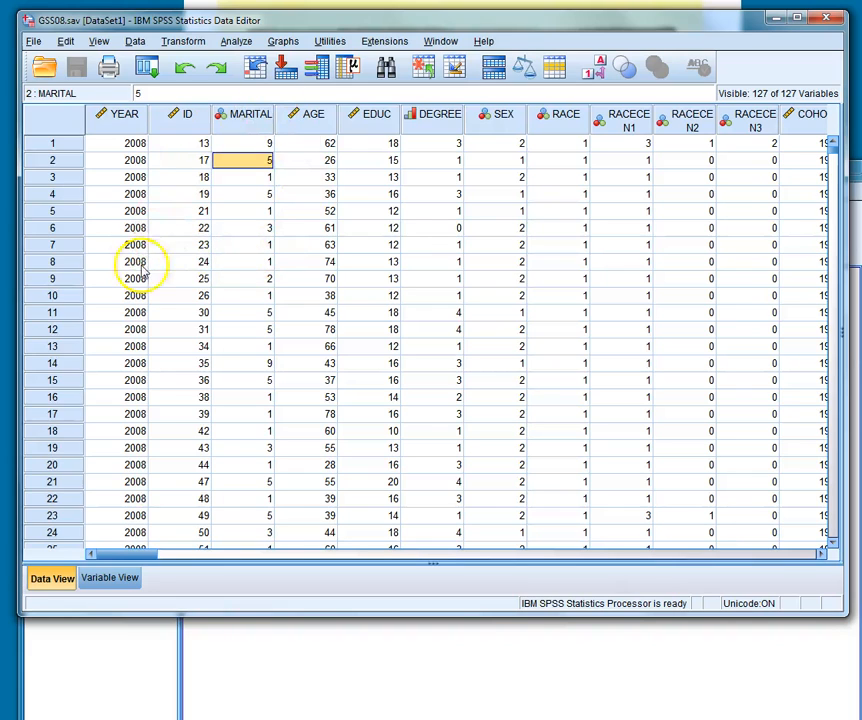
click(112, 579)
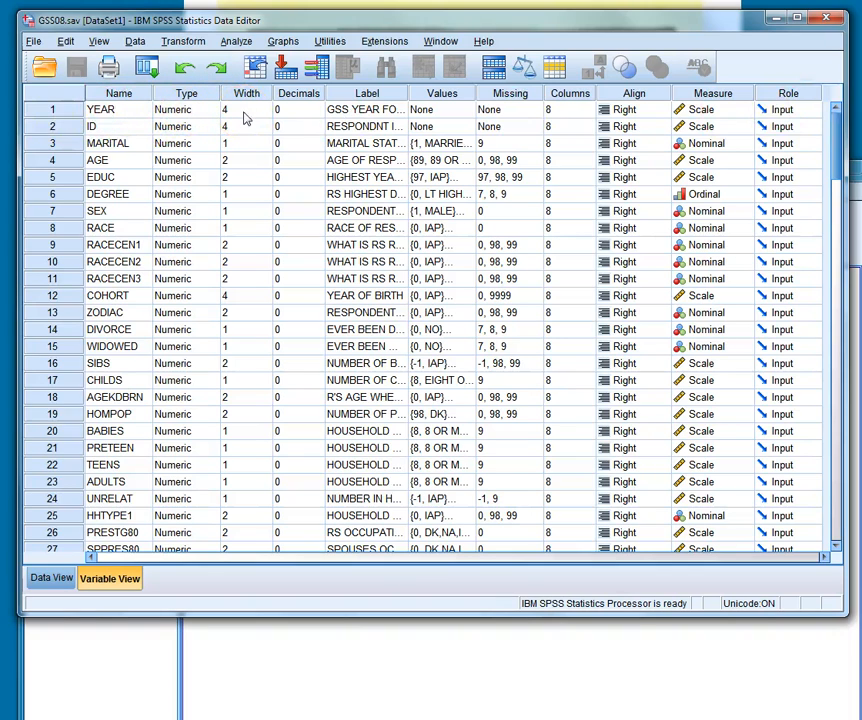
click(377, 113)
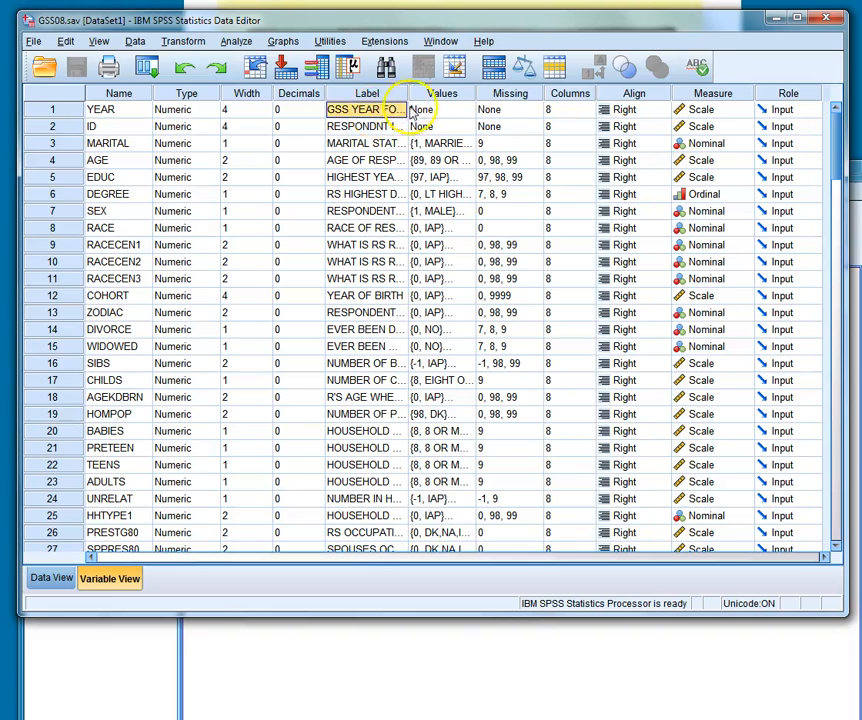
drag(408, 93, 537, 100)
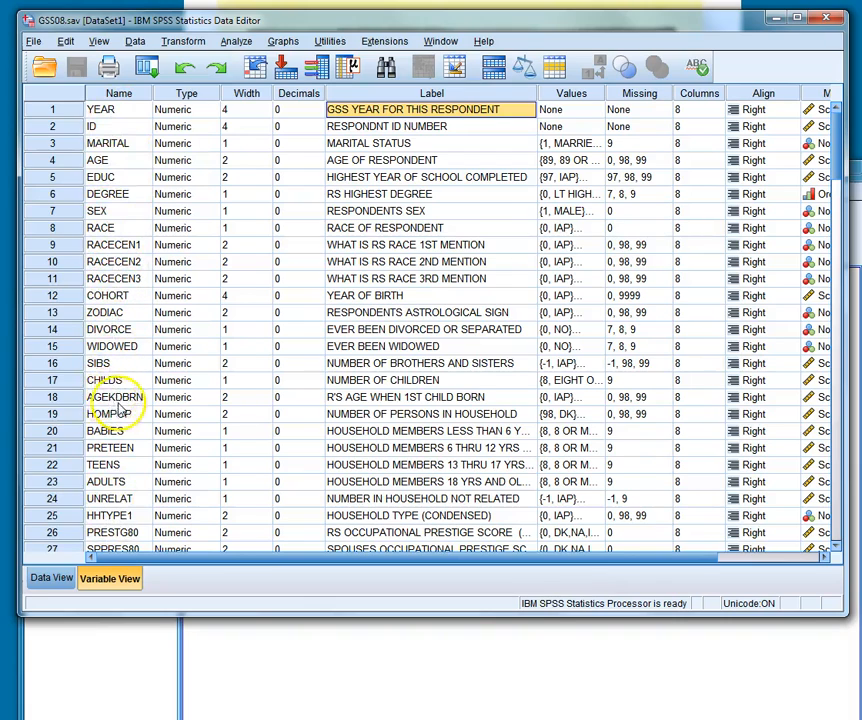
Look through the variable list and inspect the value labels defined for MARITAL, leaving them as they are
scroll(120, 400, down, 3)
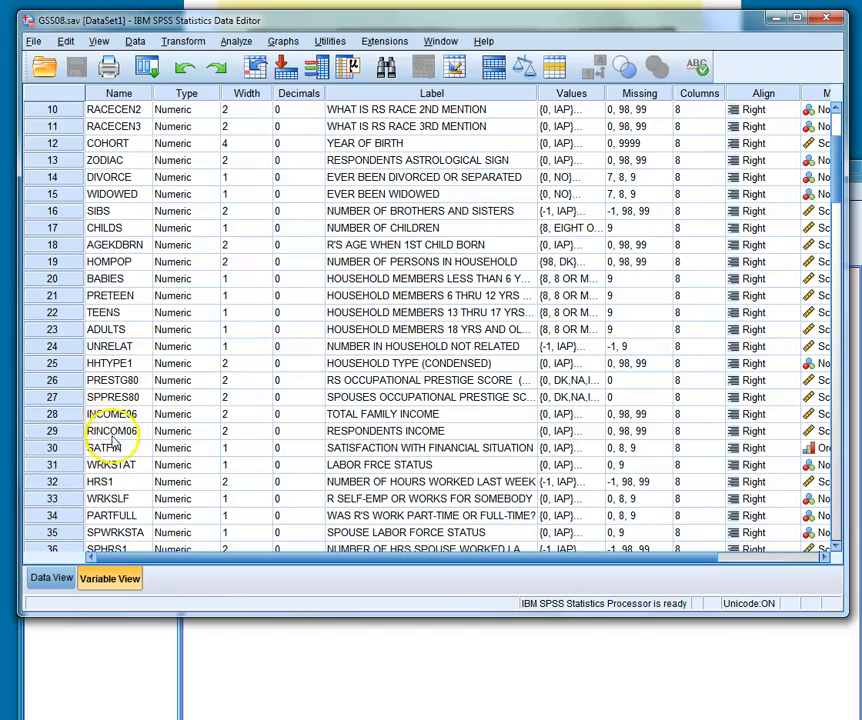
scroll(120, 480, down, 4)
scroll(110, 440, down, 2)
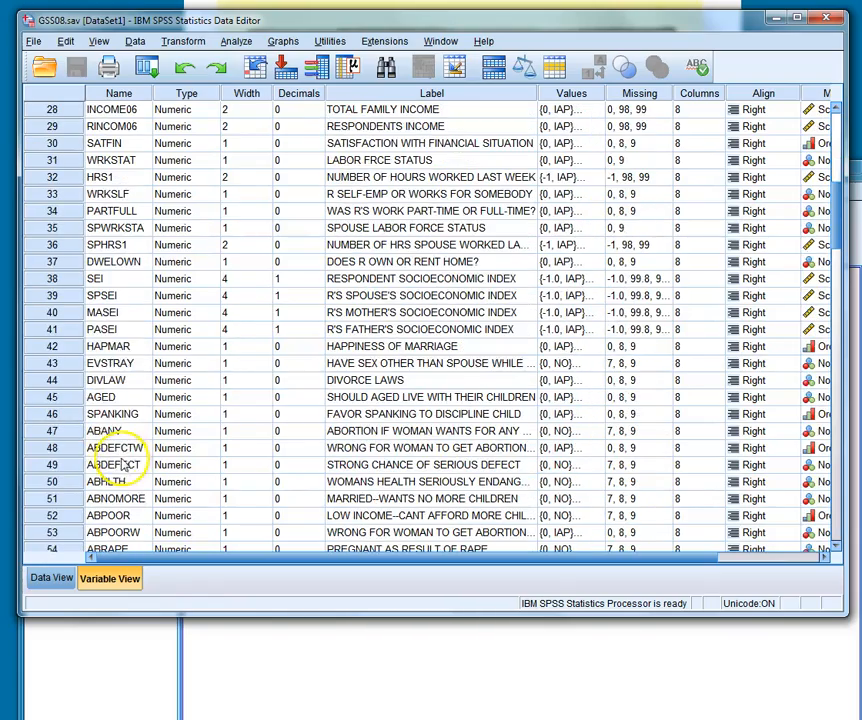
scroll(85, 430, up, 9)
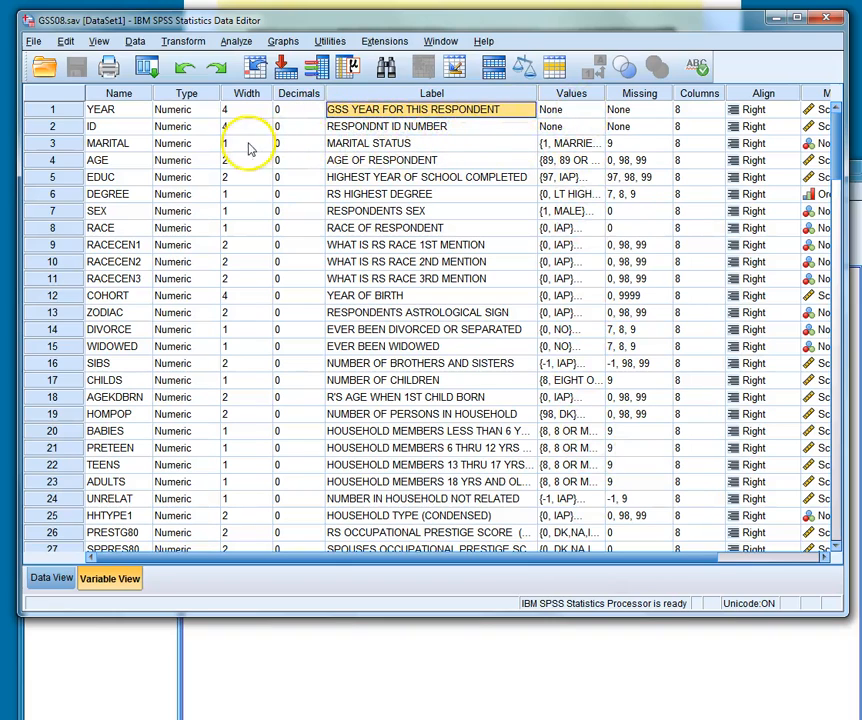
click(585, 143)
click(601, 143)
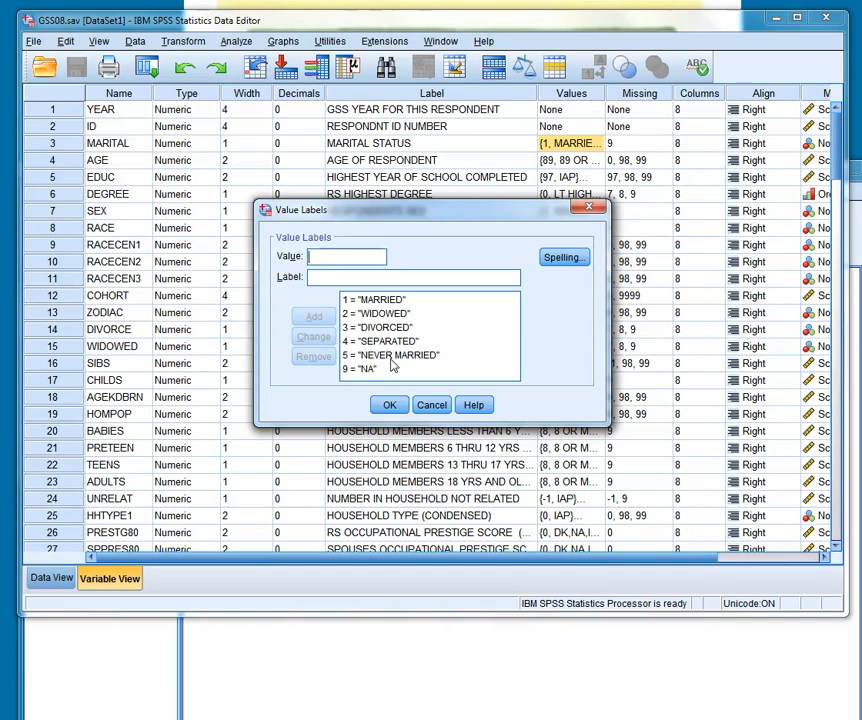
click(395, 314)
click(589, 210)
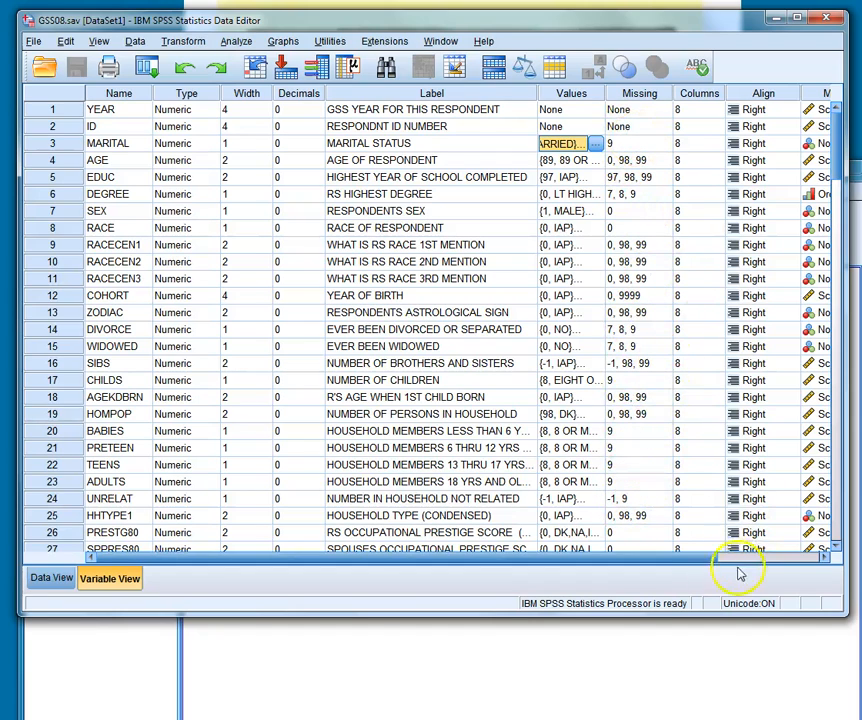
Examine the measurement levels assigned to the variables in the Measure column
drag(687, 557, 797, 563)
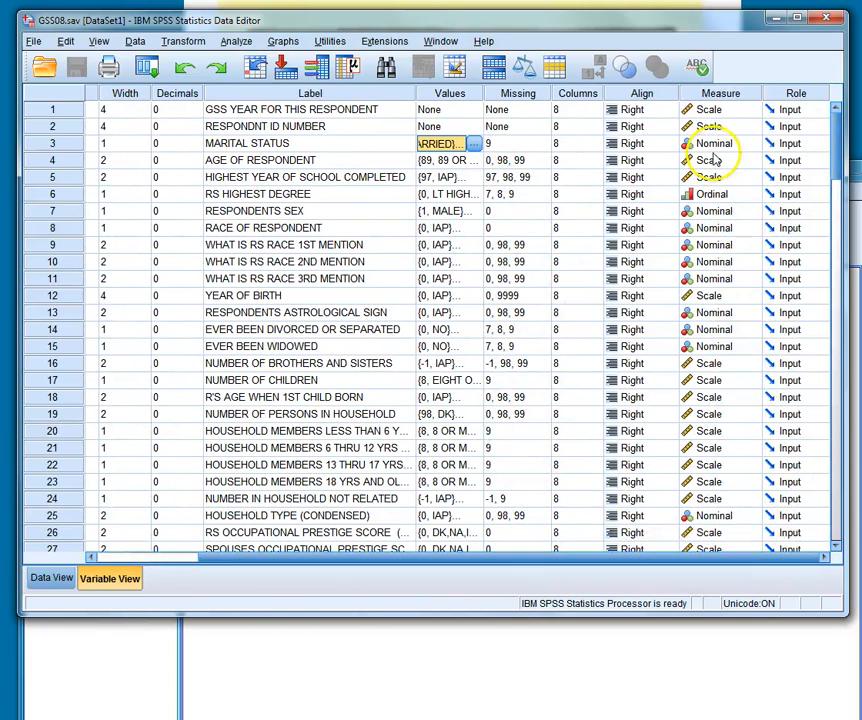
drag(708, 431, 710, 465)
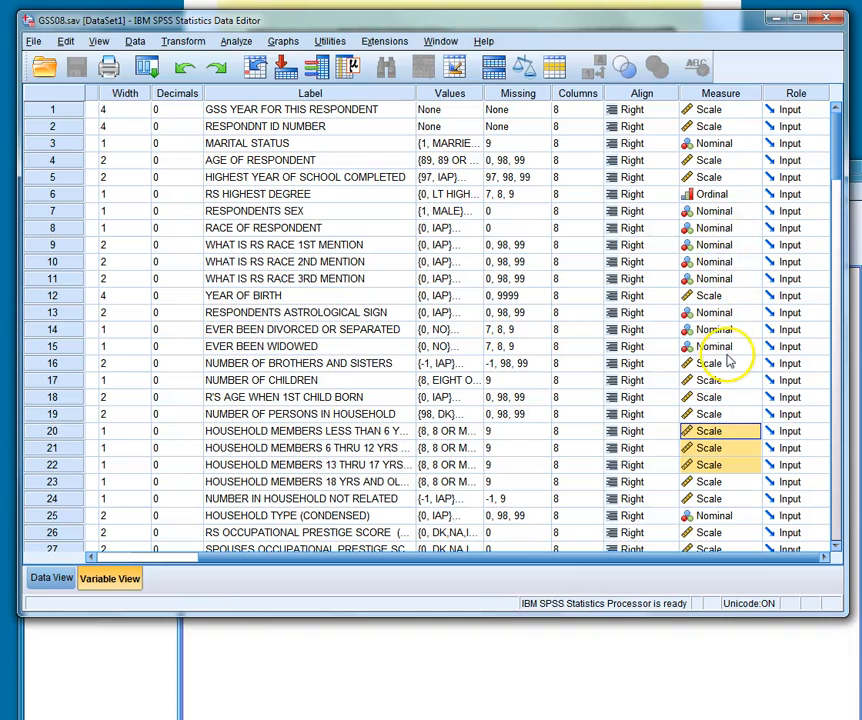
click(738, 432)
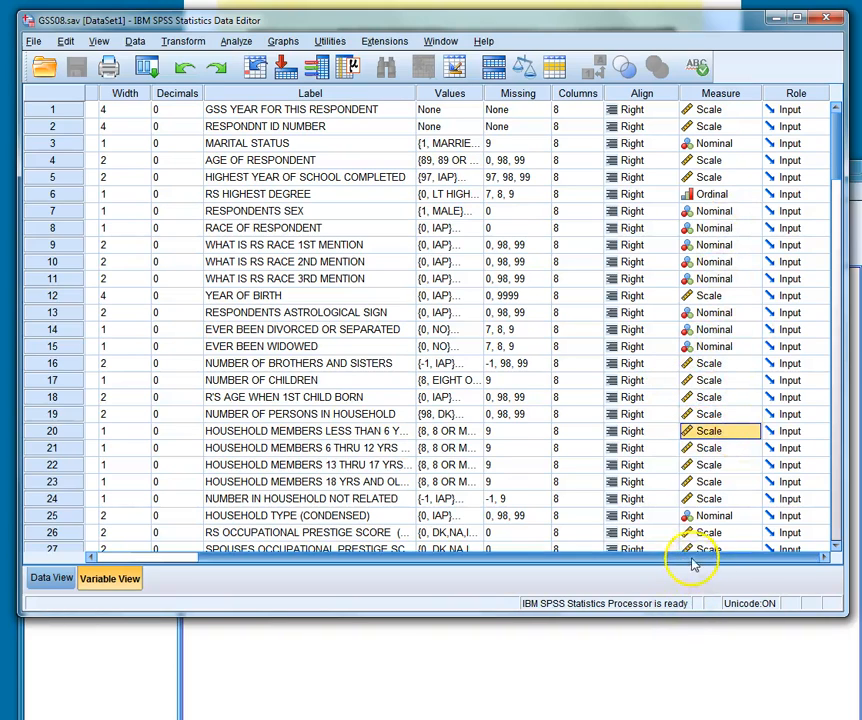
drag(689, 558, 413, 563)
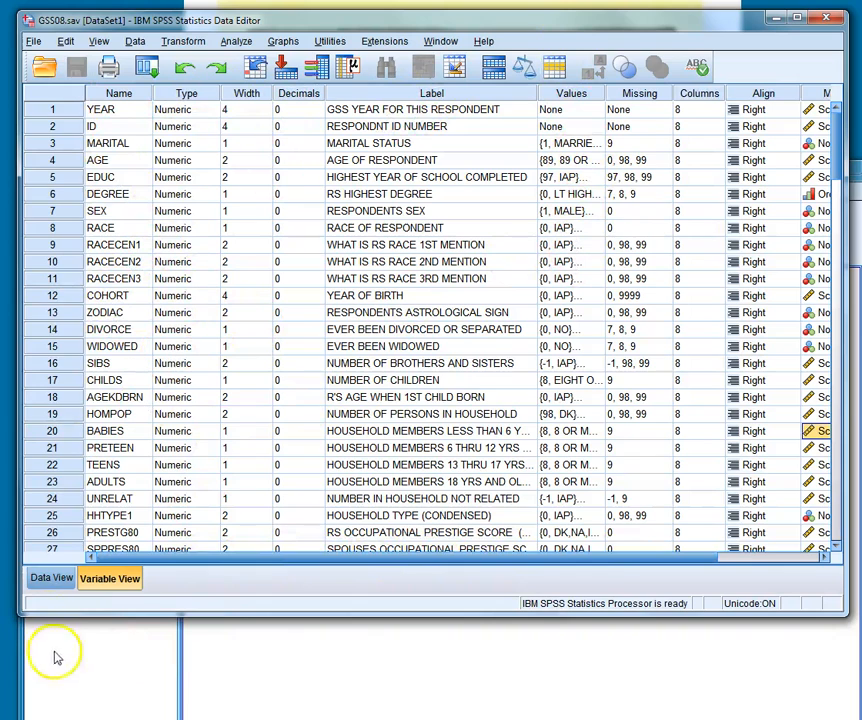
Return to the case data and look over its rows and columns
click(52, 580)
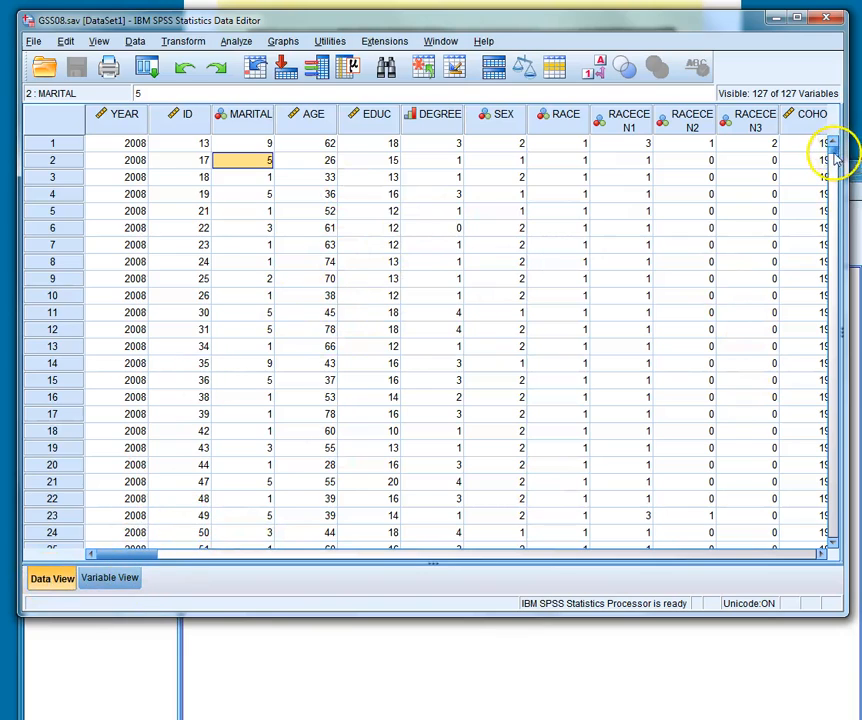
drag(832, 170, 845, 148)
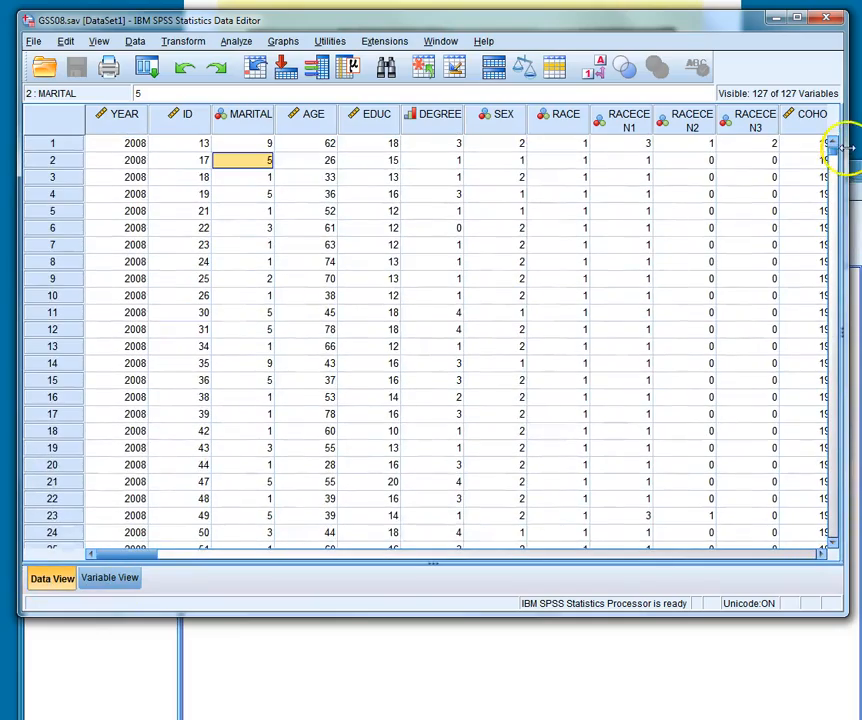
mouse_move(98, 553)
mouse_down()
mouse_move(665, 545)
mouse_move(799, 529)
mouse_move(271, 573)
mouse_move(96, 577)
mouse_up()
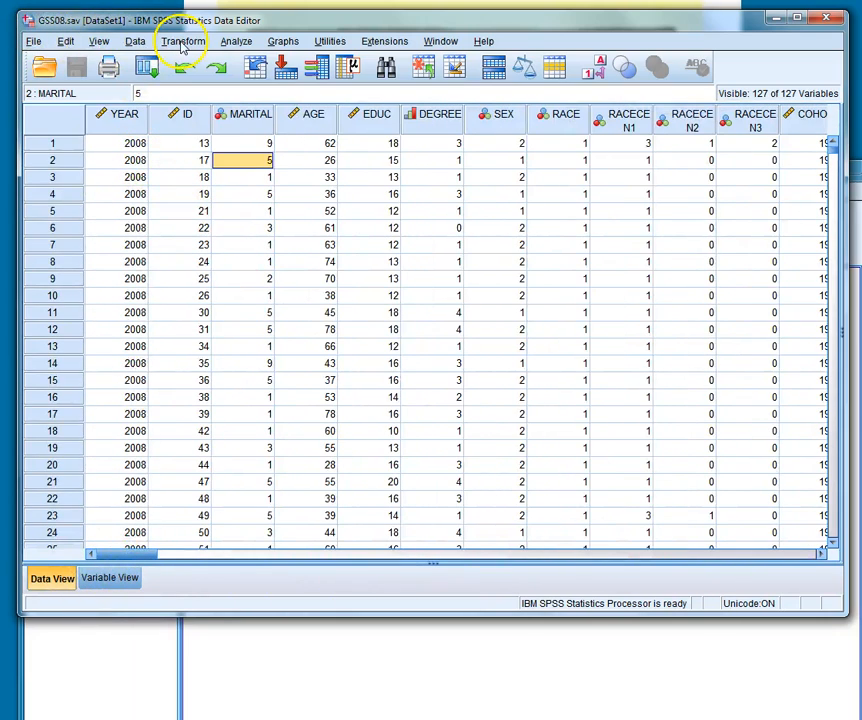
click(34, 42)
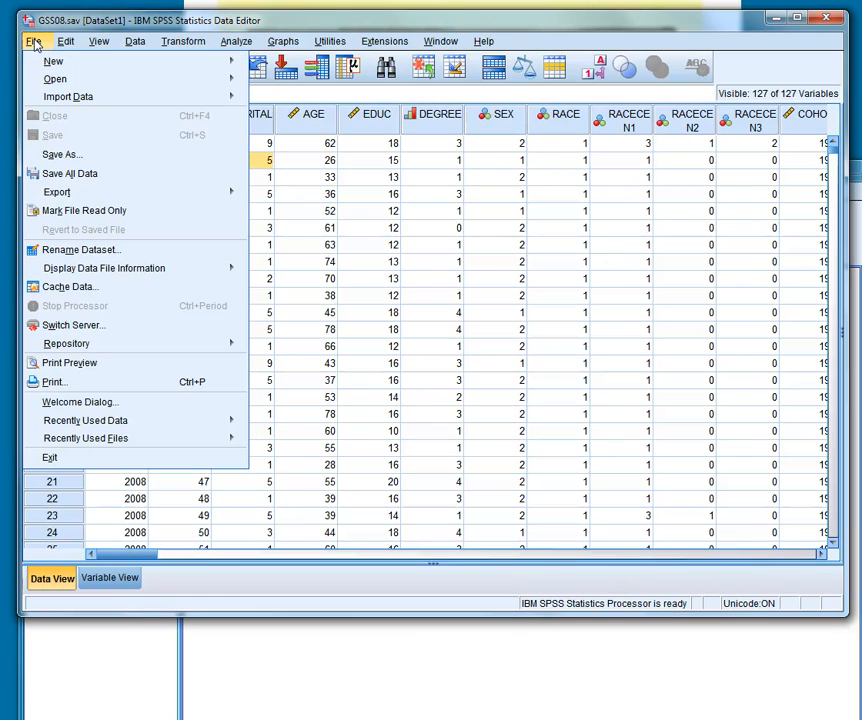
click(64, 42)
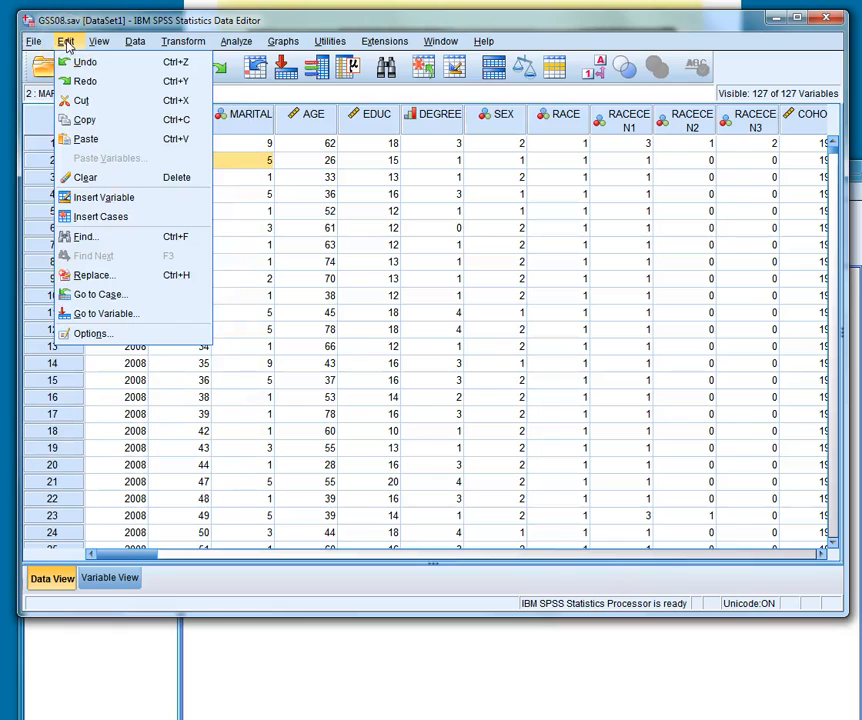
click(133, 224)
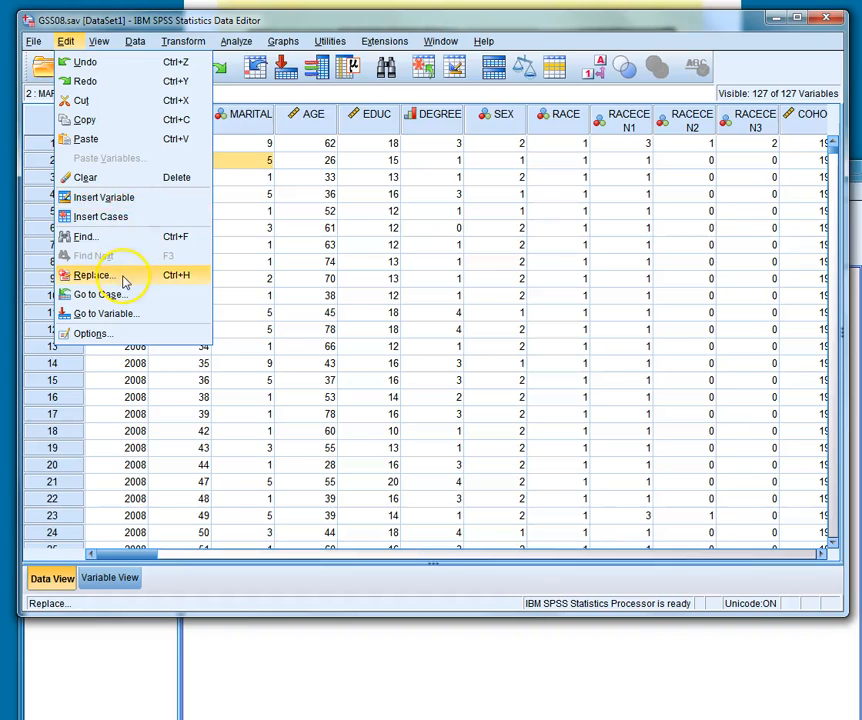
click(98, 40)
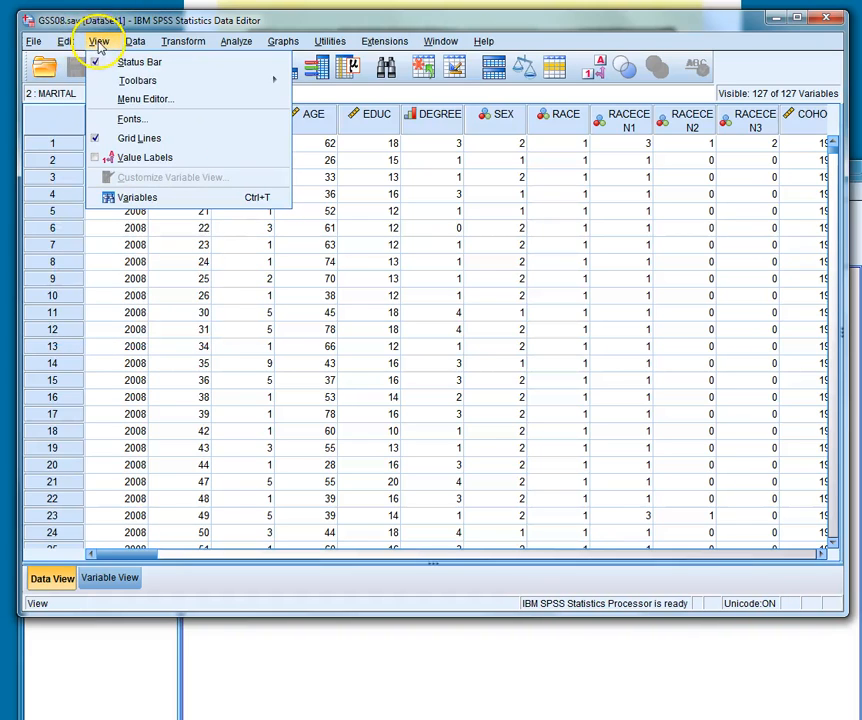
mouse_move(135, 42)
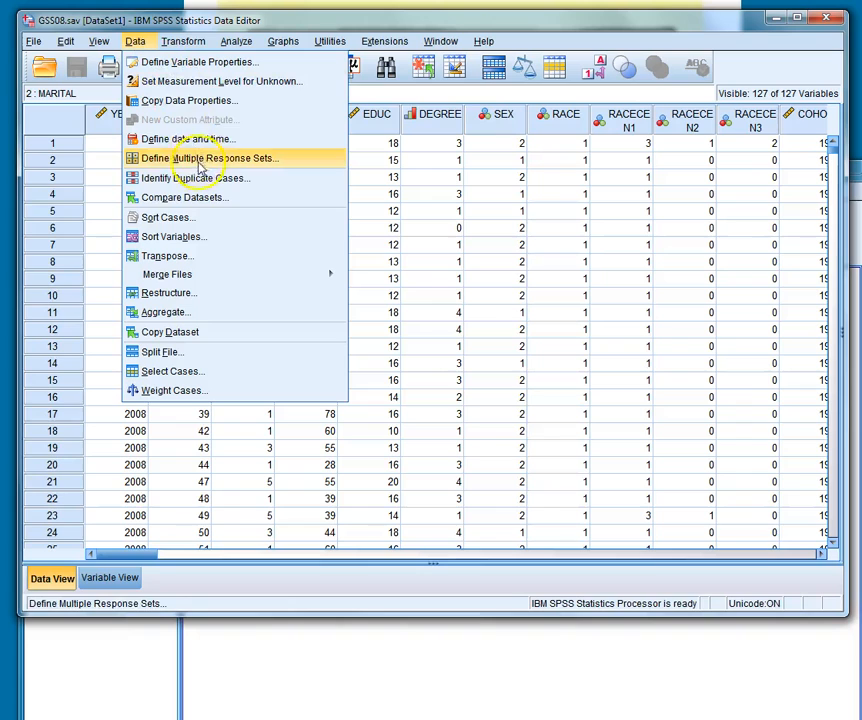
click(250, 162)
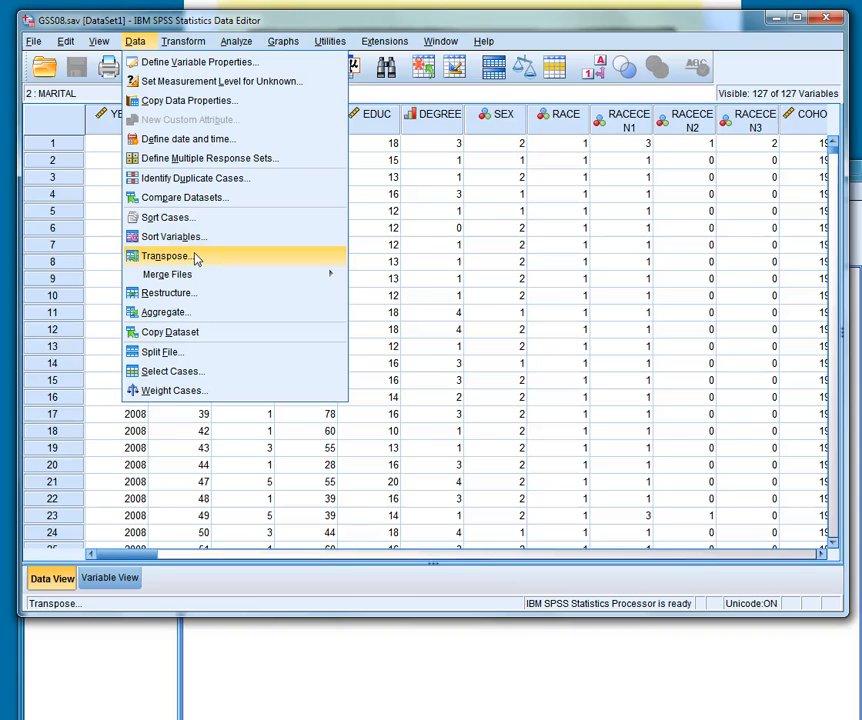
mouse_move(200, 279)
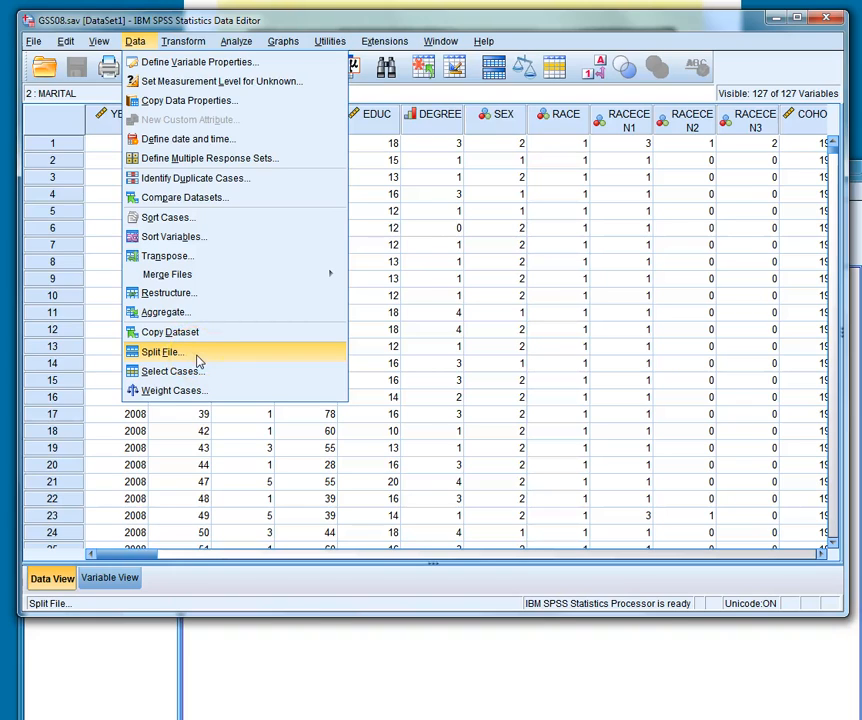
click(180, 42)
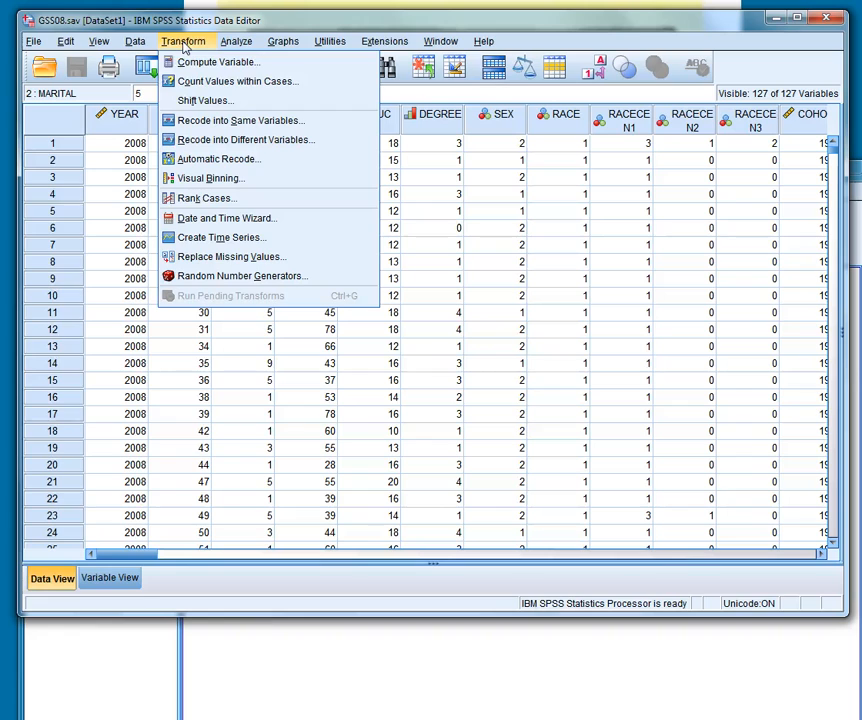
click(252, 121)
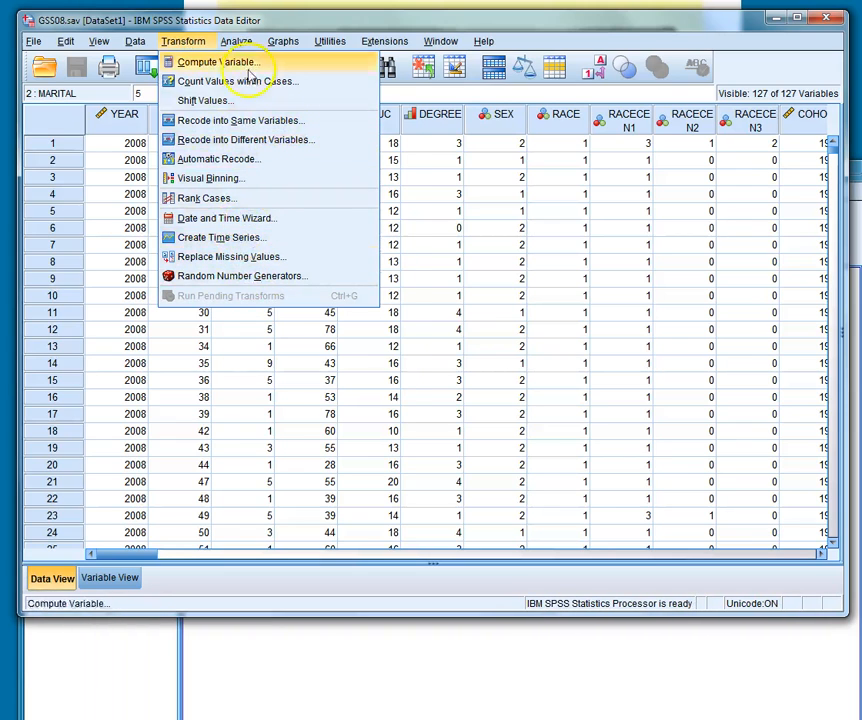
mouse_move(248, 44)
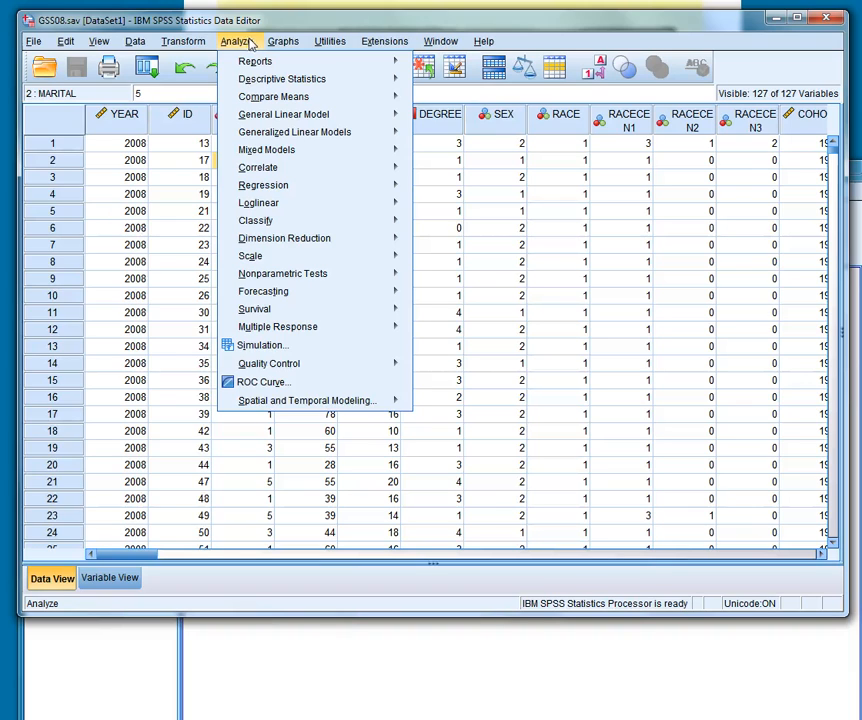
mouse_move(270, 80)
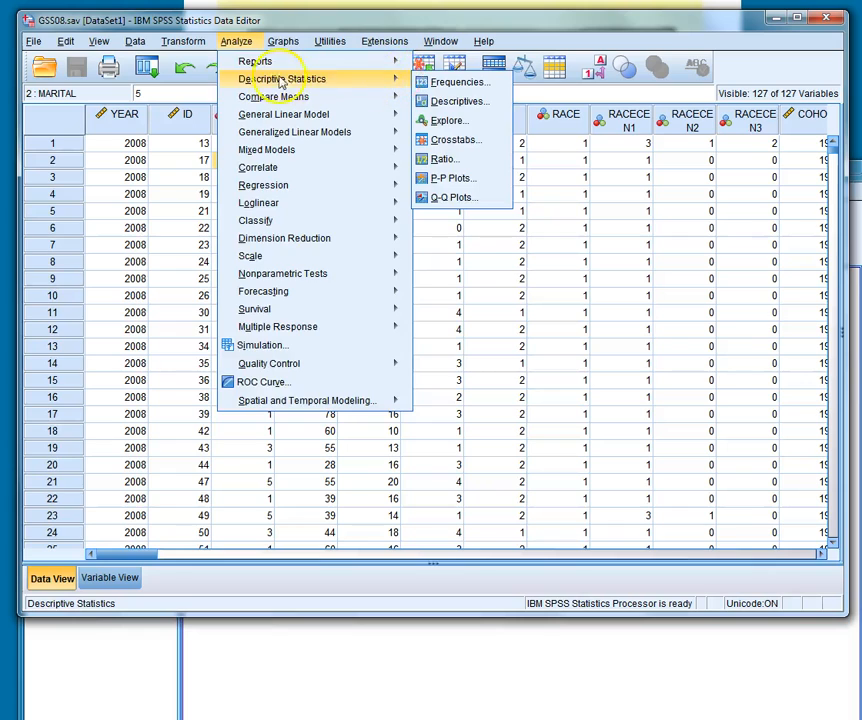
mouse_move(283, 42)
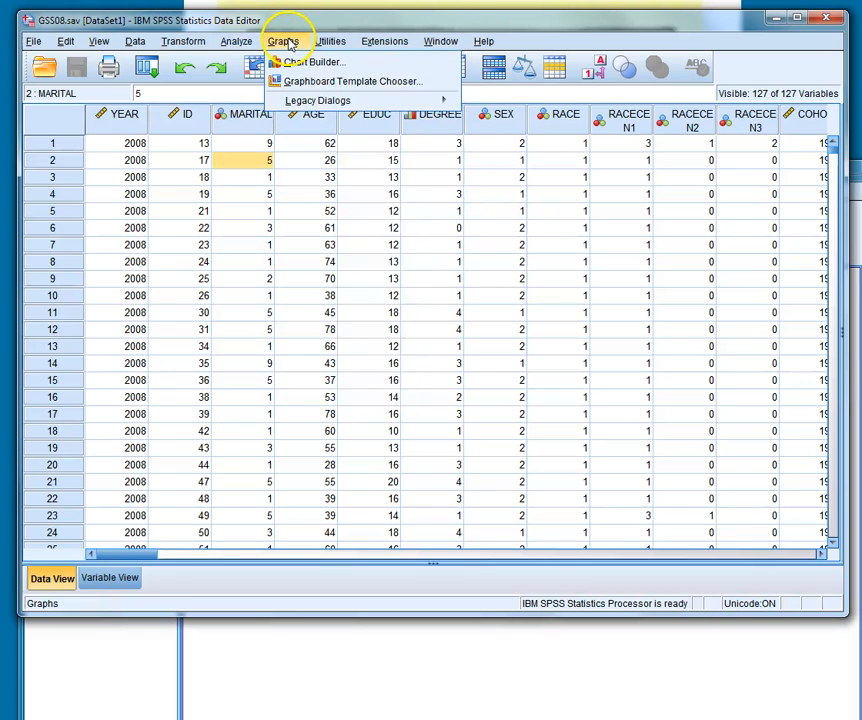
mouse_move(330, 46)
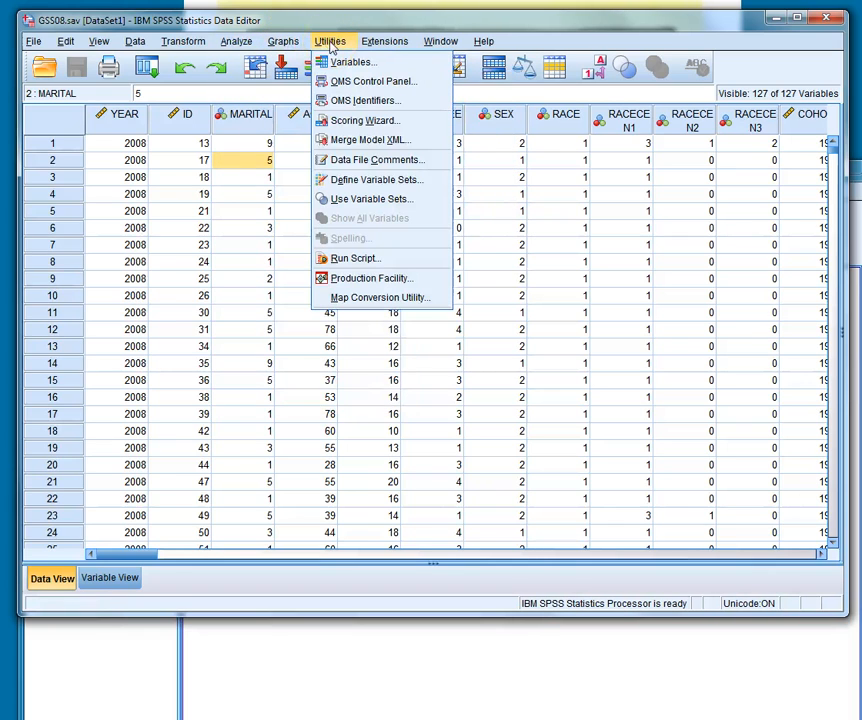
click(372, 42)
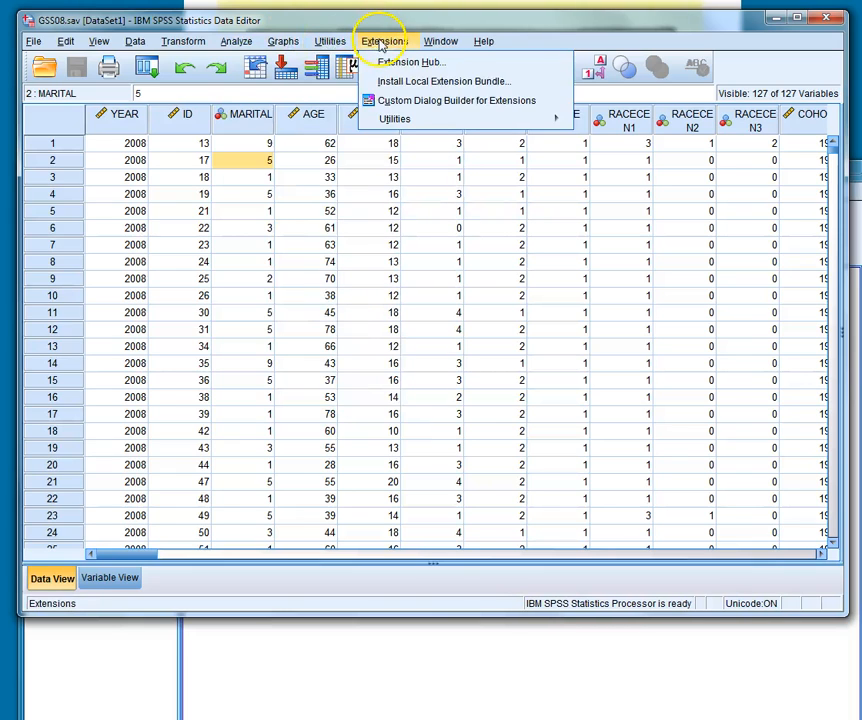
mouse_move(441, 44)
click(485, 42)
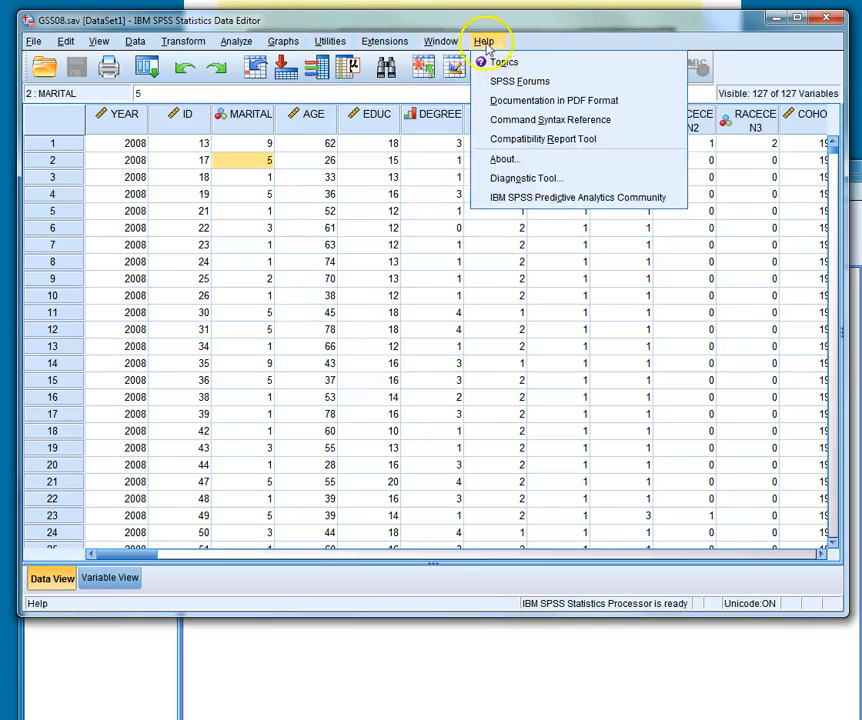
click(330, 42)
click(284, 42)
click(234, 42)
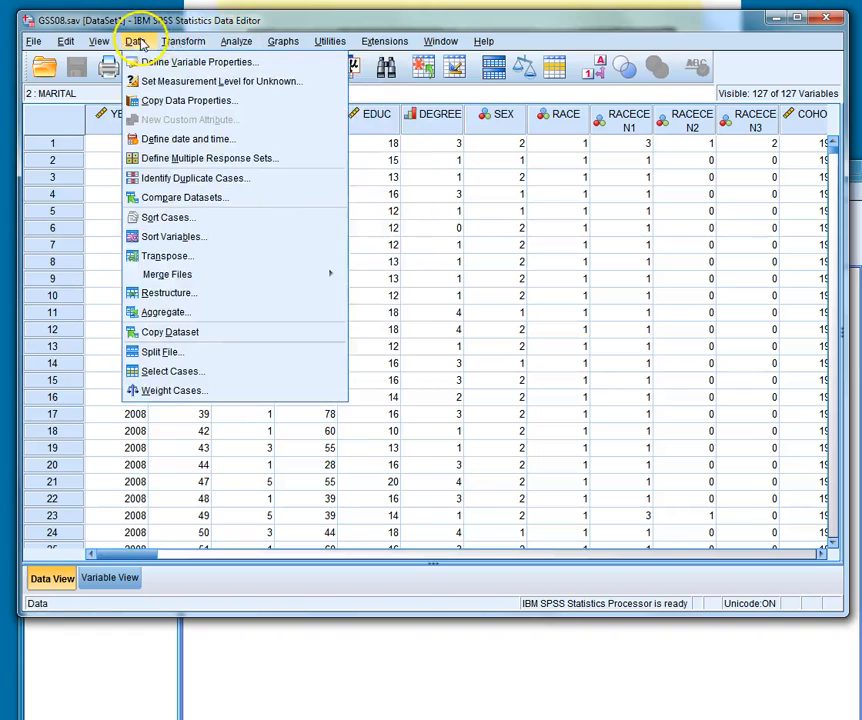
mouse_move(284, 42)
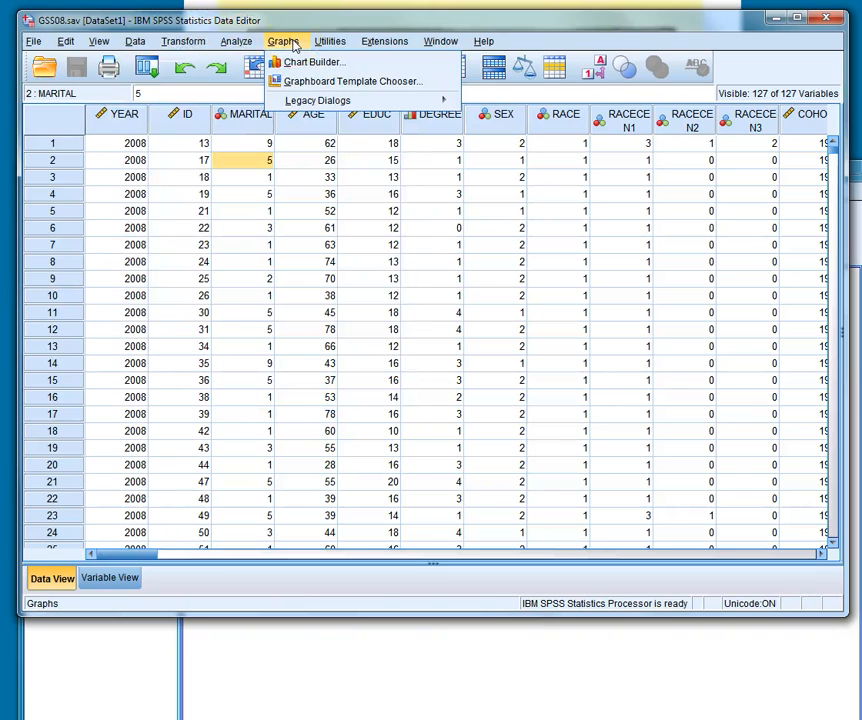
mouse_move(235, 46)
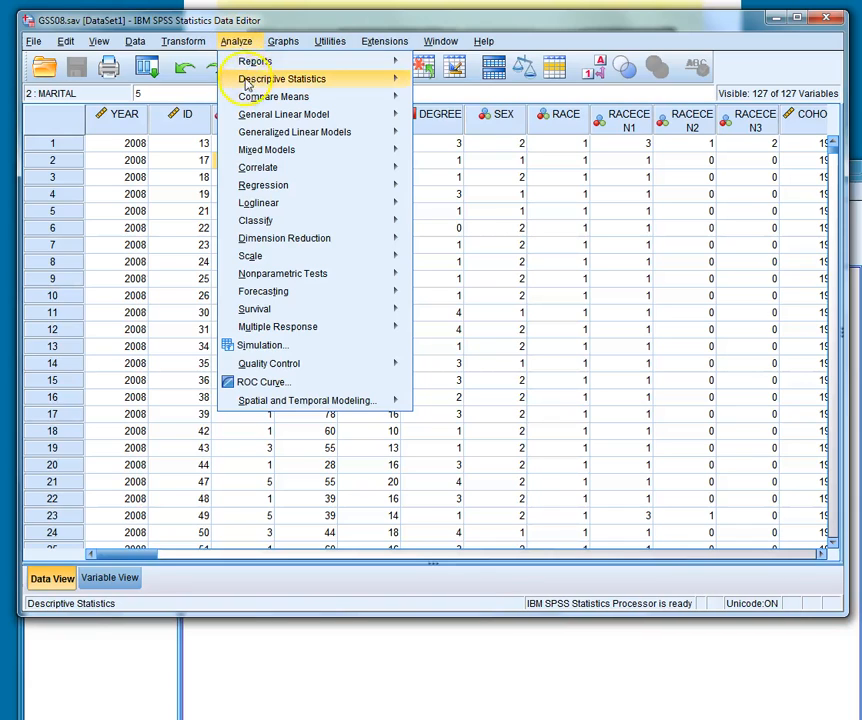
Set up a Frequencies analysis with SEX as the variable to analyse
mouse_move(246, 85)
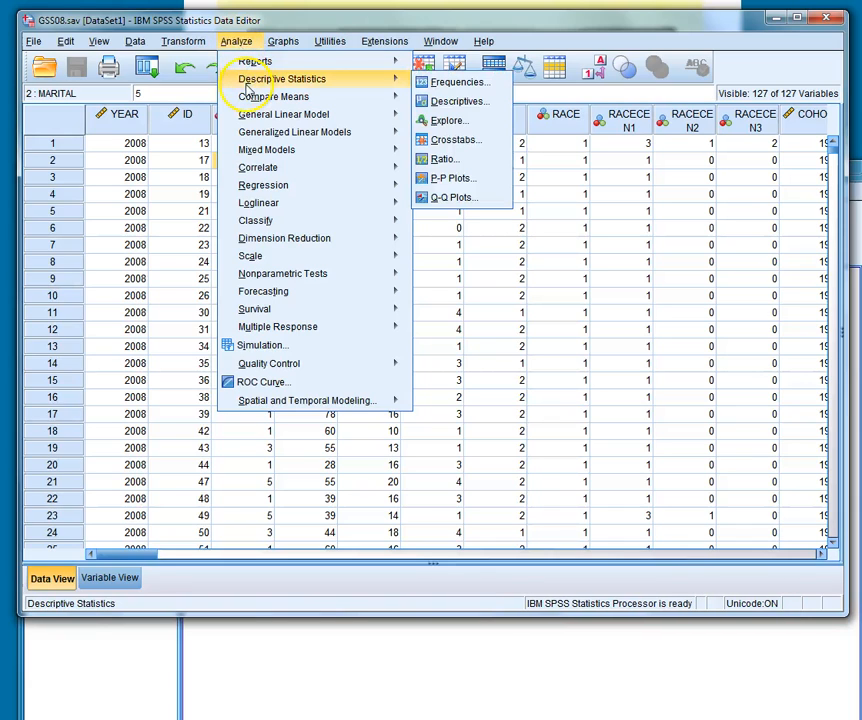
click(450, 83)
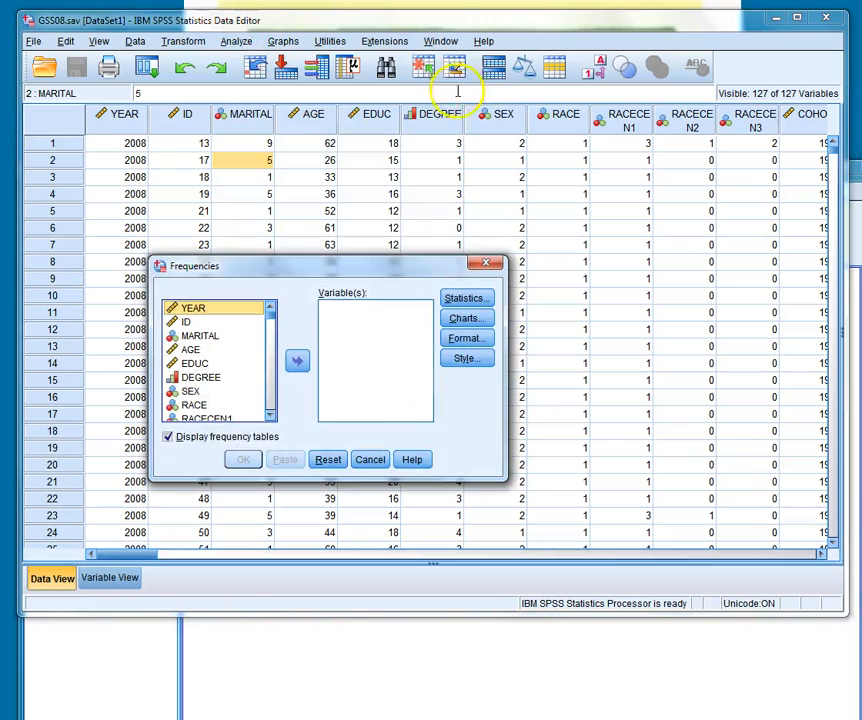
click(200, 391)
click(298, 362)
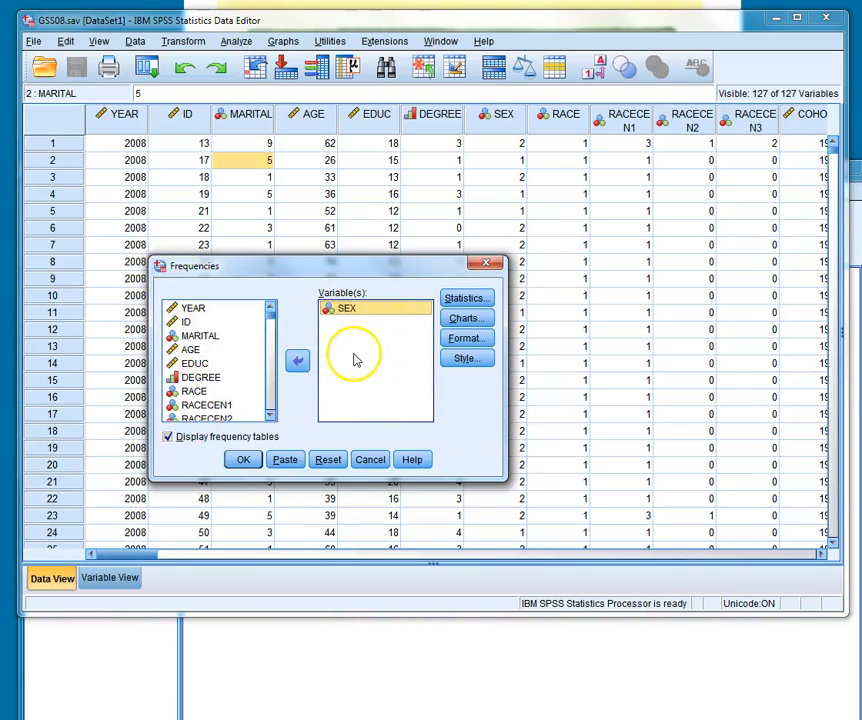
Request the mean as the central tendency statistic for the Frequencies analysis
click(475, 302)
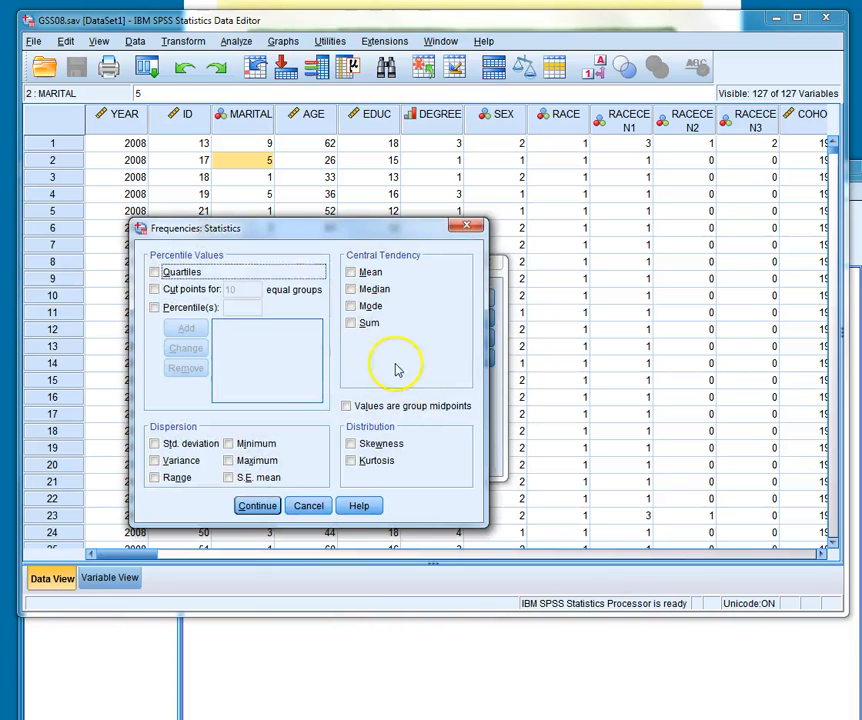
click(352, 274)
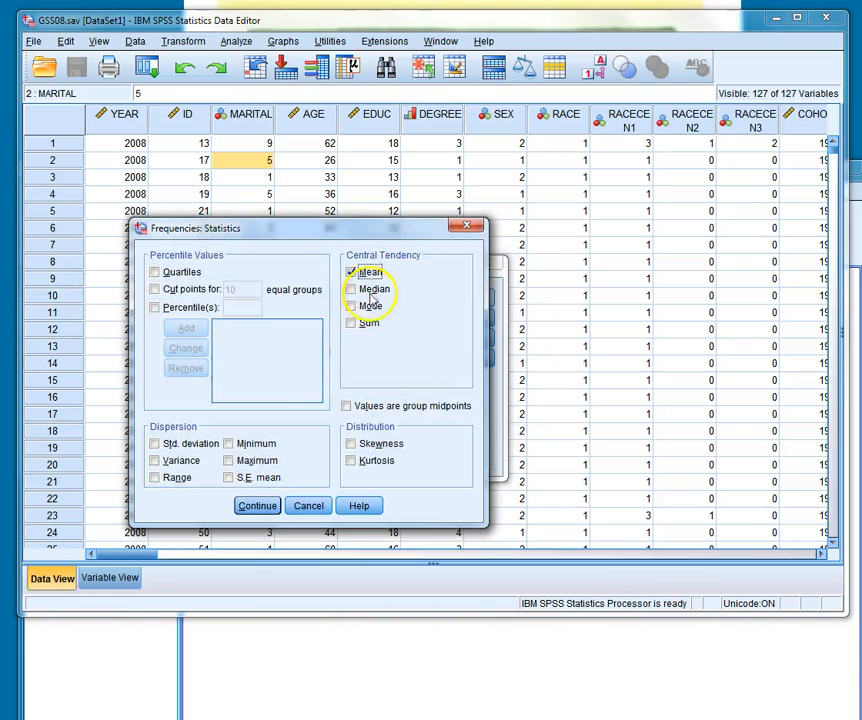
click(255, 505)
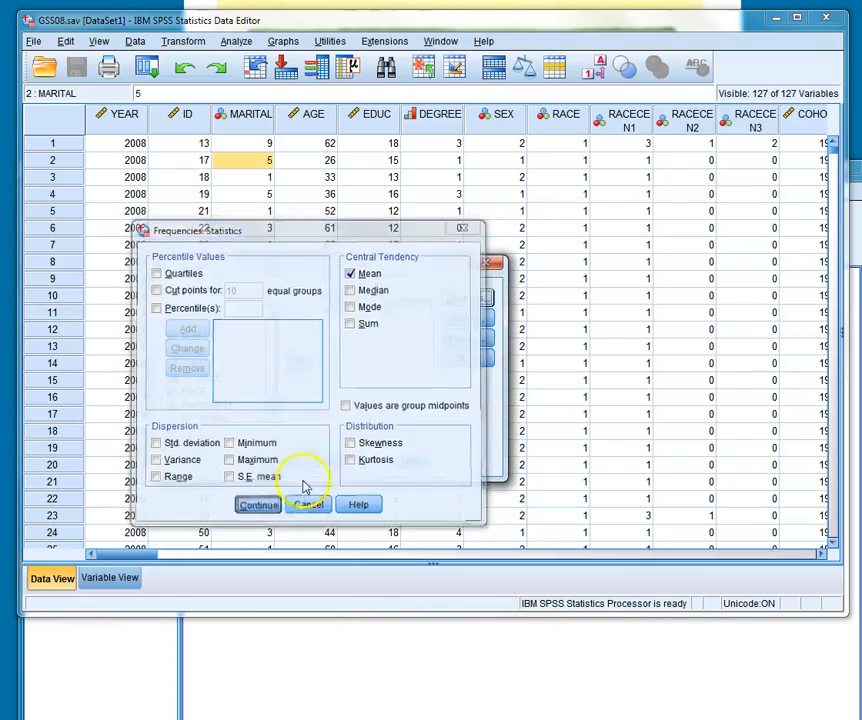
Add a pie chart to the Frequencies analysis, with frequencies as the chart values
click(472, 320)
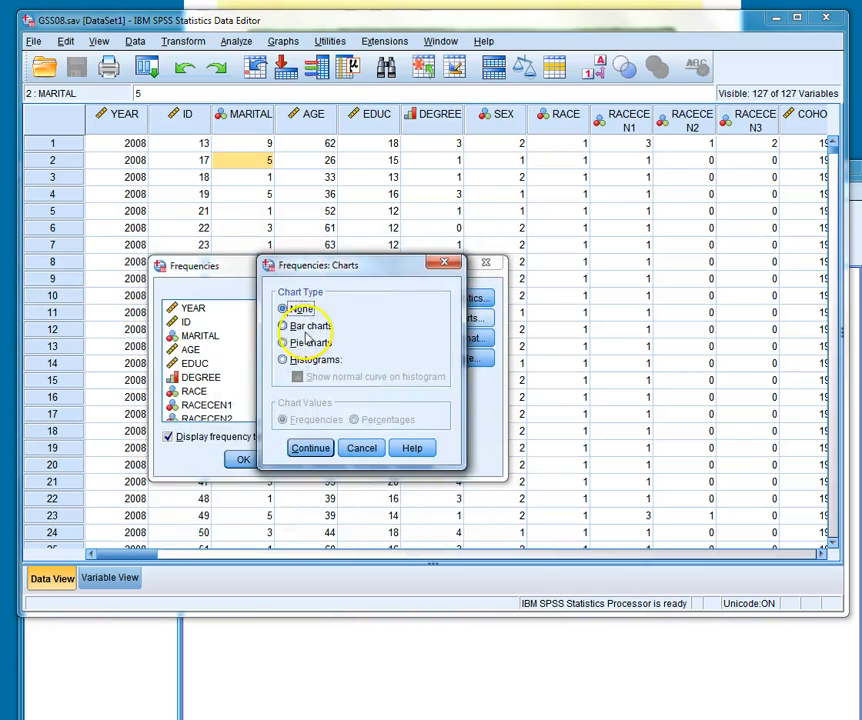
click(284, 343)
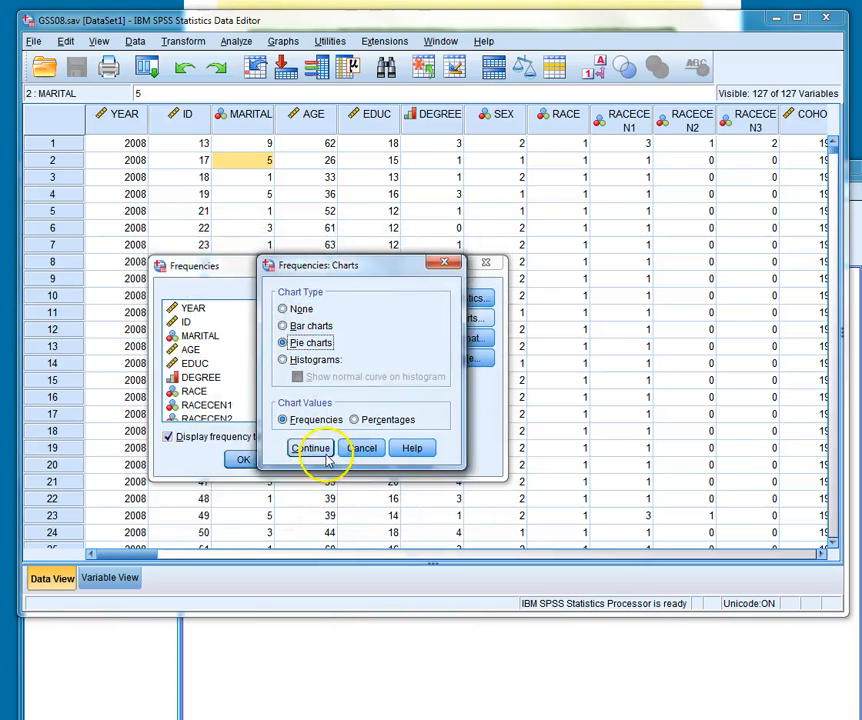
click(313, 448)
Check the output format options without changing them and run the Frequencies analysis
click(482, 338)
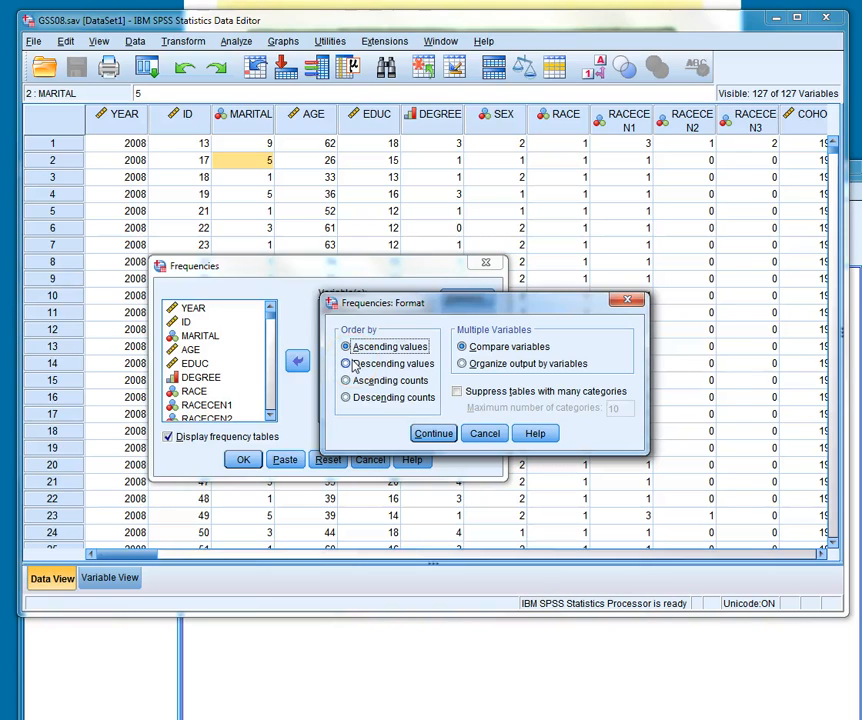
click(485, 434)
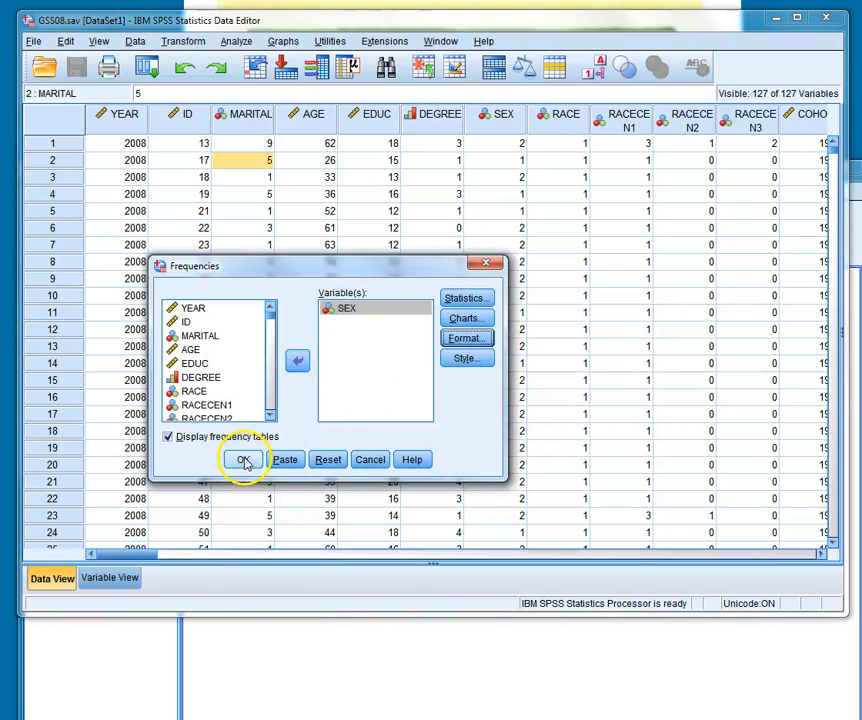
click(245, 462)
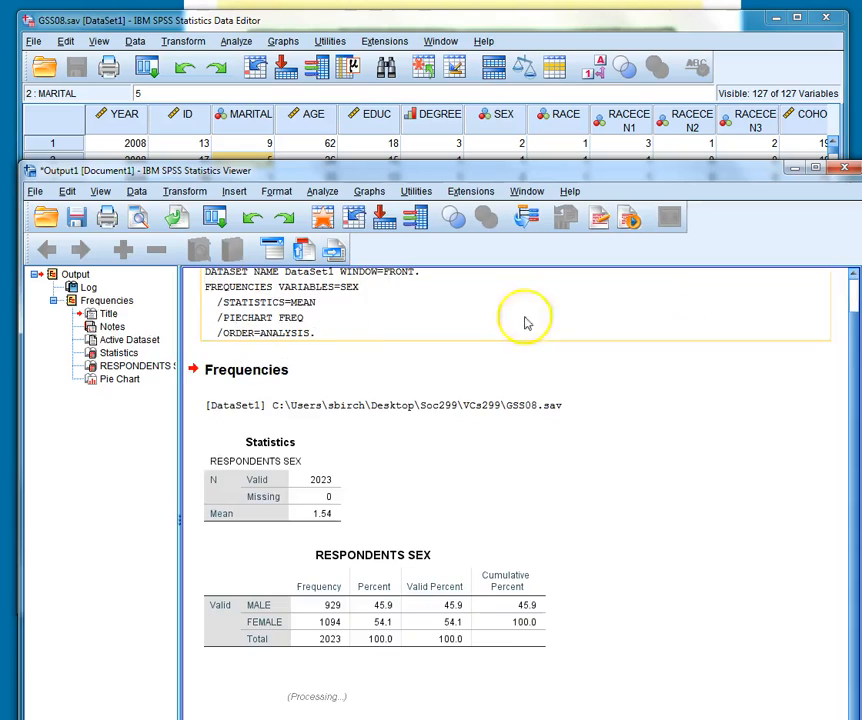
Bring the whole output window into view and examine the command log, the statistics and frequency tables, and the pie chart for SEX
drag(741, 177, 733, 45)
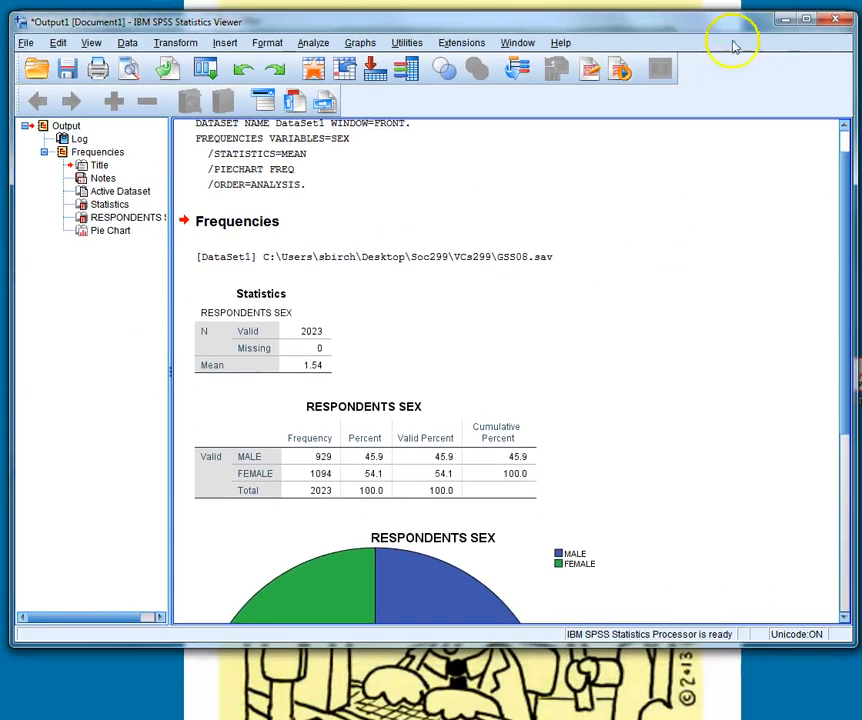
scroll(654, 298, up, 1)
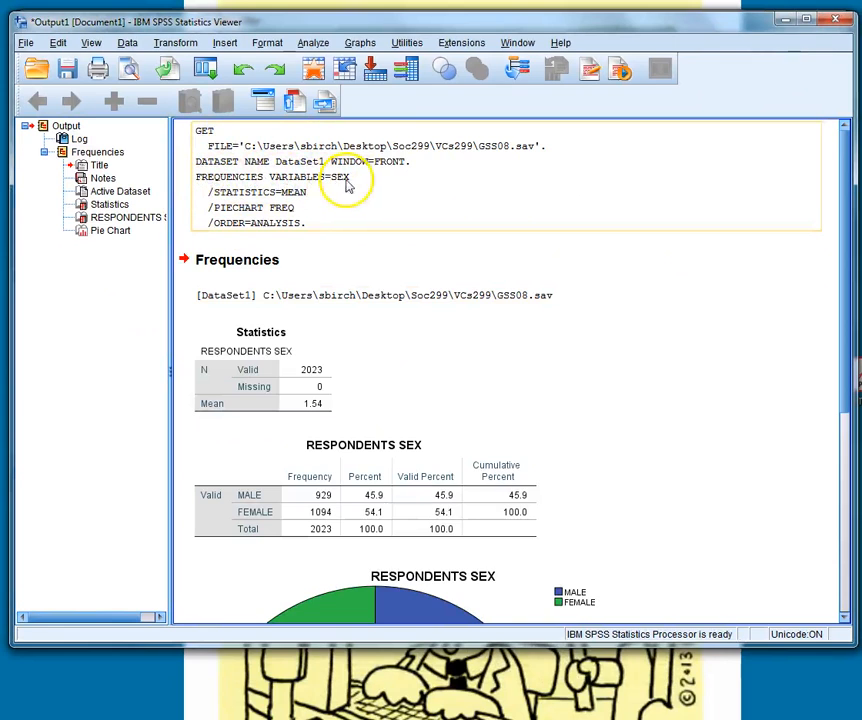
click(378, 296)
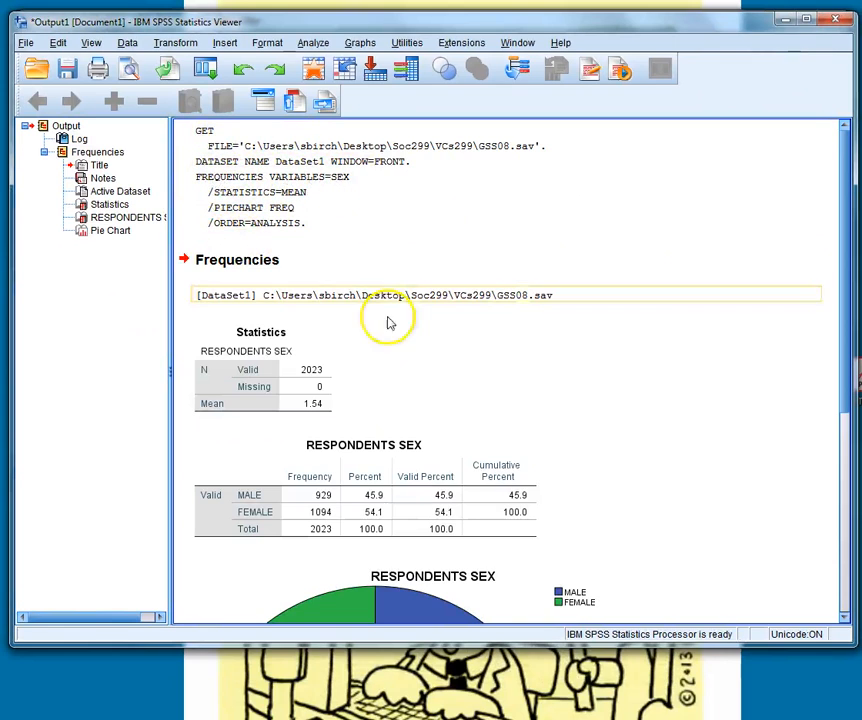
click(395, 213)
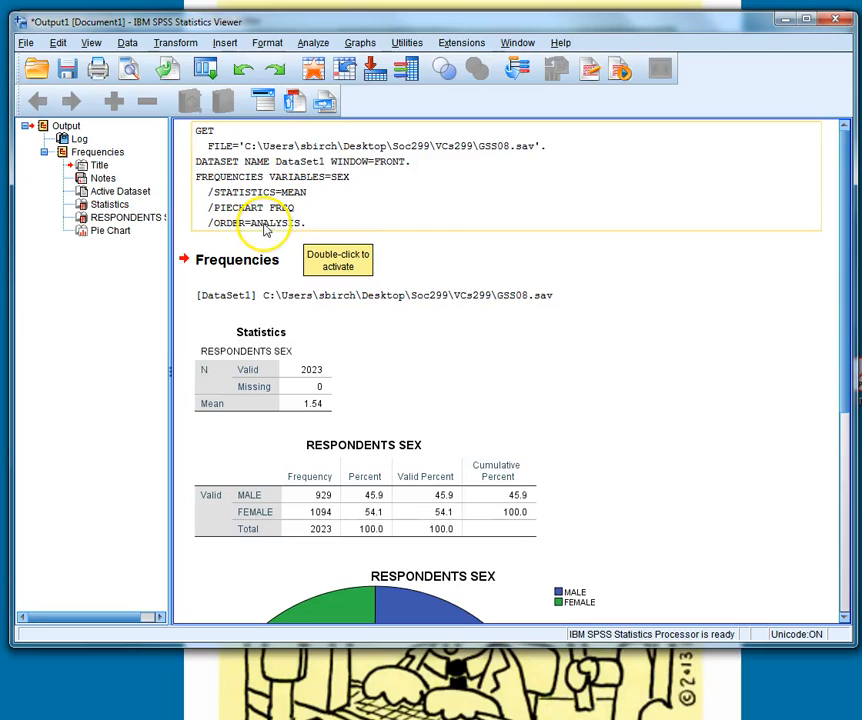
scroll(292, 343, down, 2)
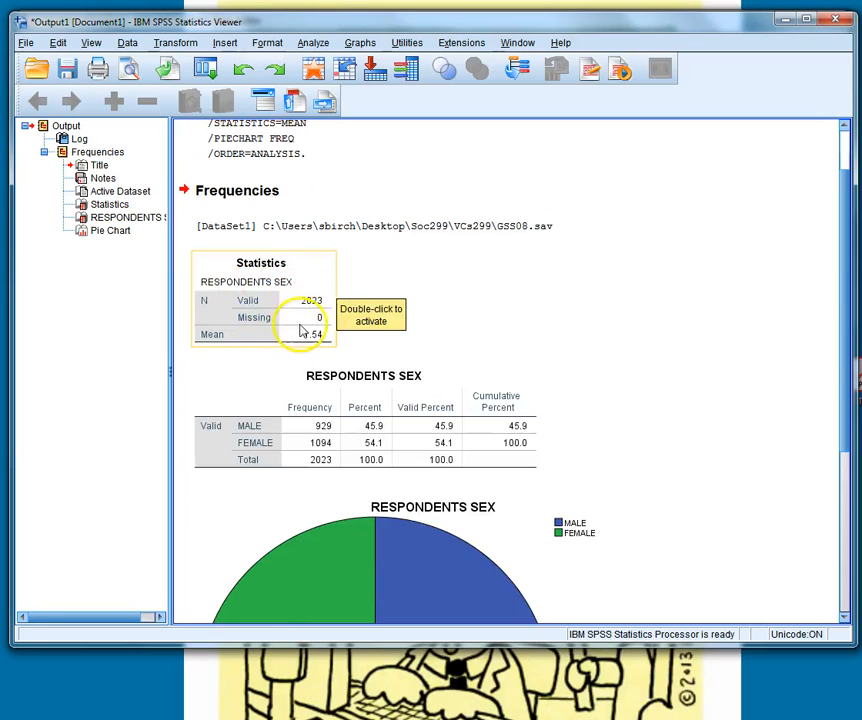
scroll(230, 370, down, 3)
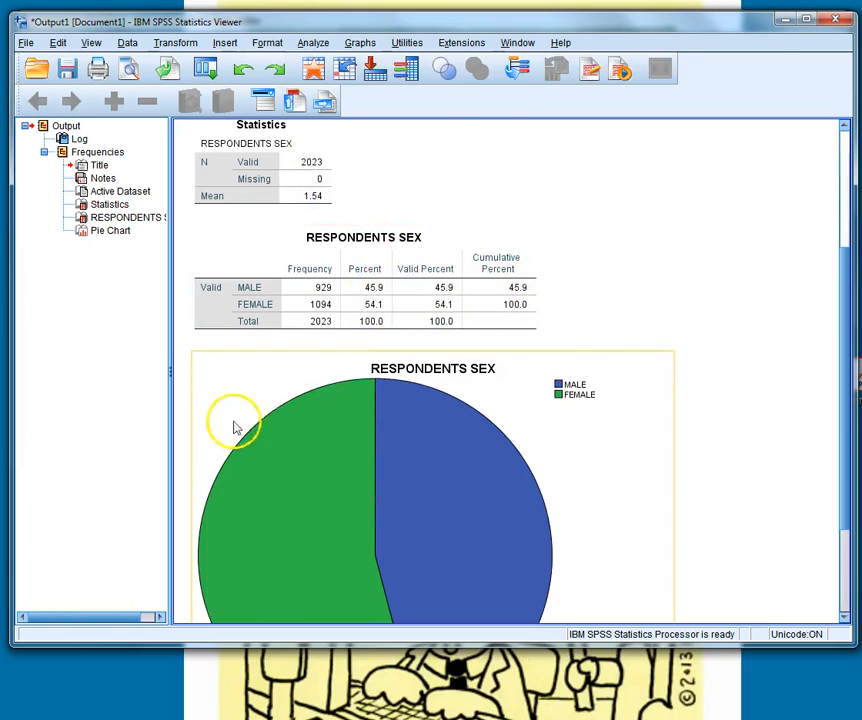
scroll(229, 437, down, 3)
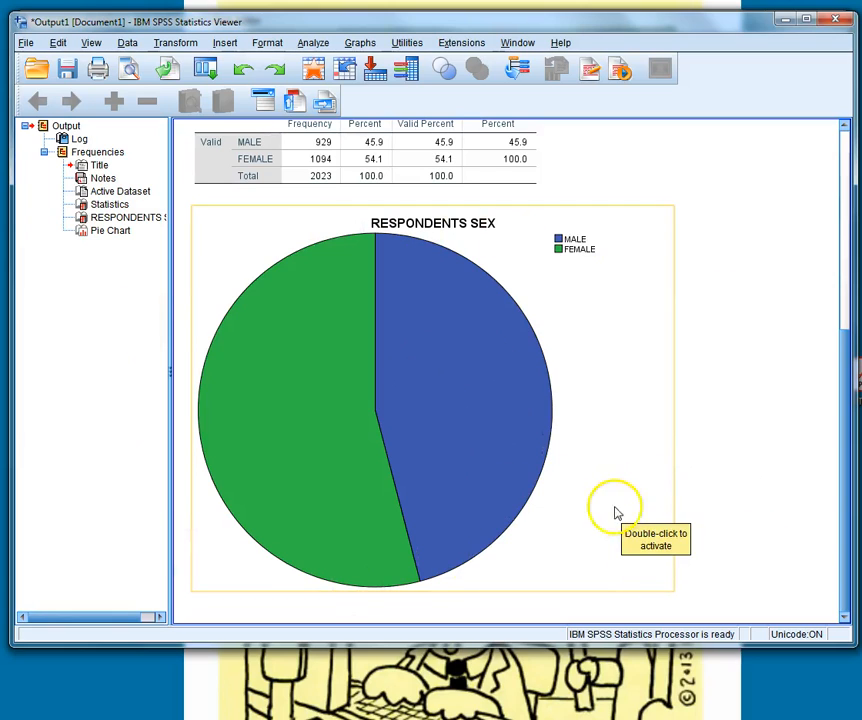
scroll(621, 512, up, 7)
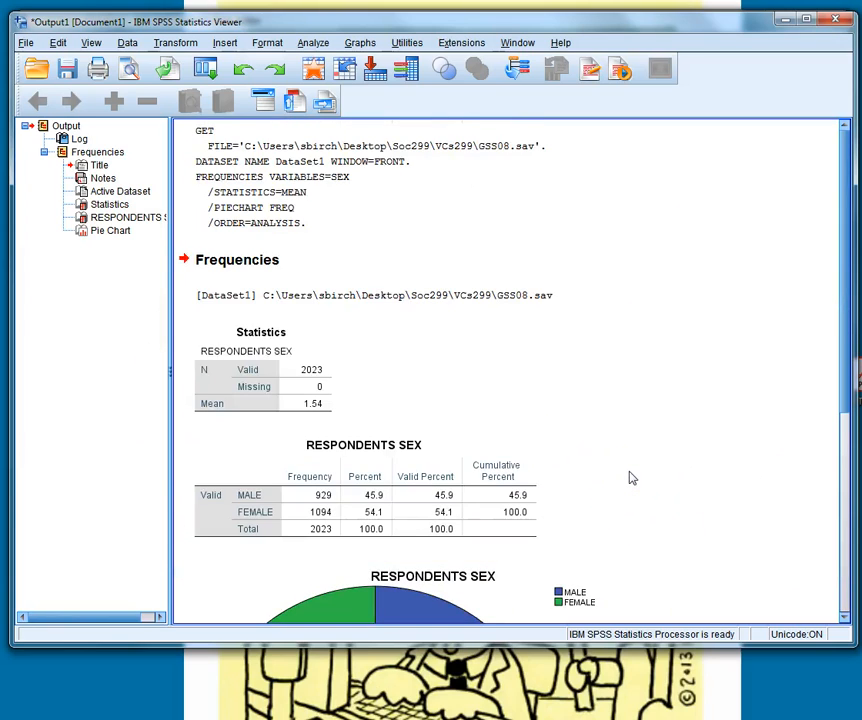
click(589, 462)
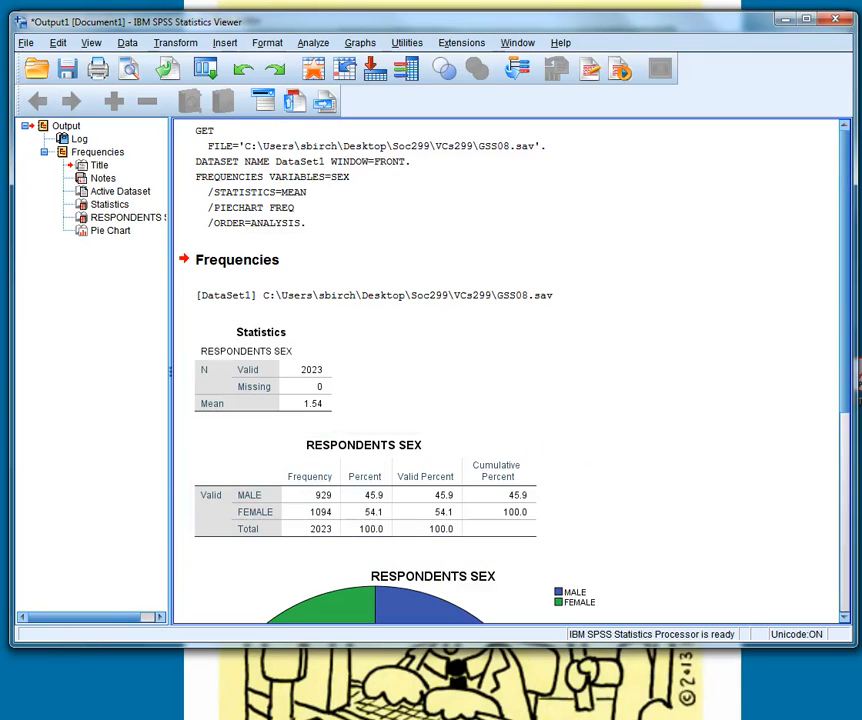